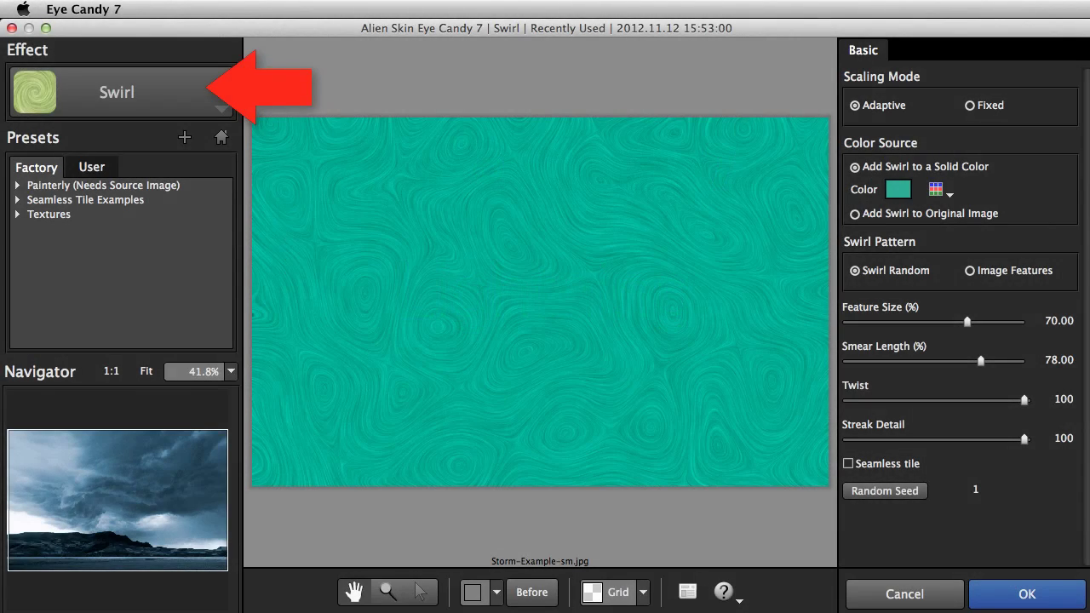
Step: Switch from the Swirl effect to the Lightning effect under Texture
left_click(194, 89)
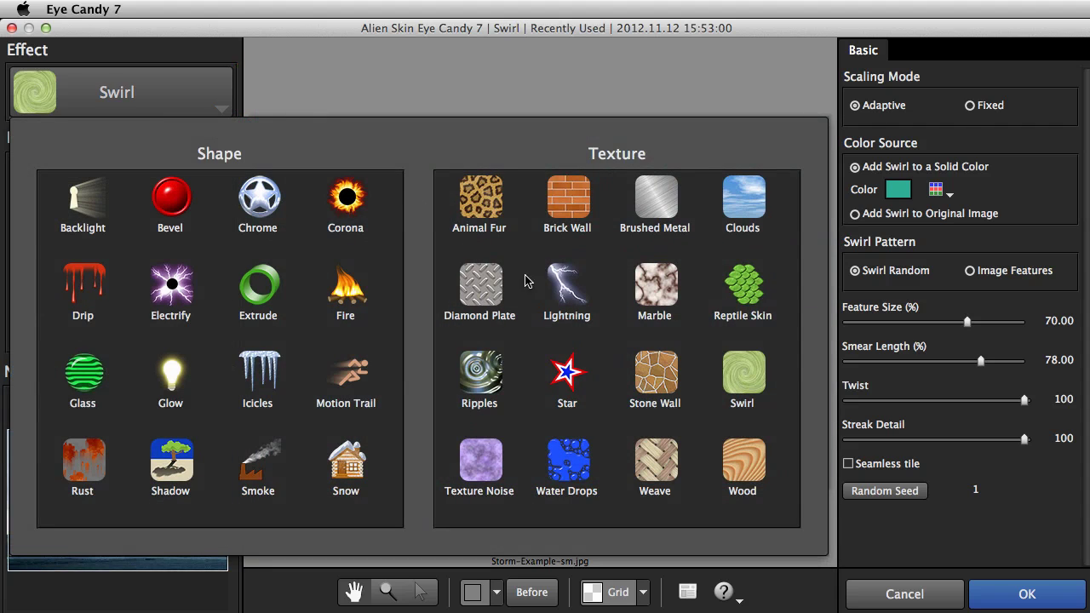
left_click(569, 285)
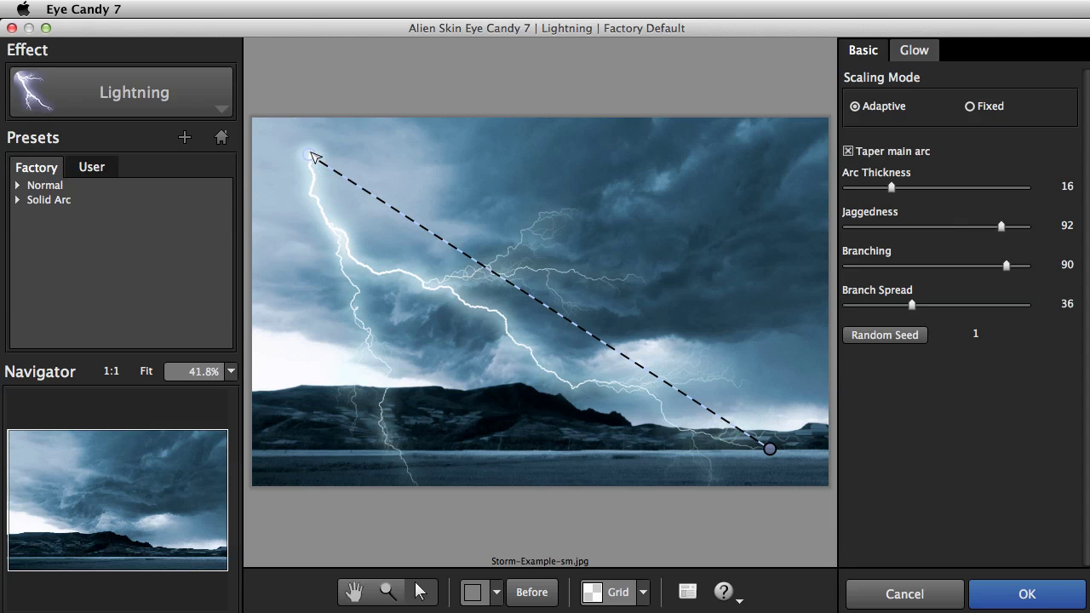
Step: Move the bolt's start to the upper-right sky and its strike point left onto the hillside
left_click_drag(312, 157, 742, 134)
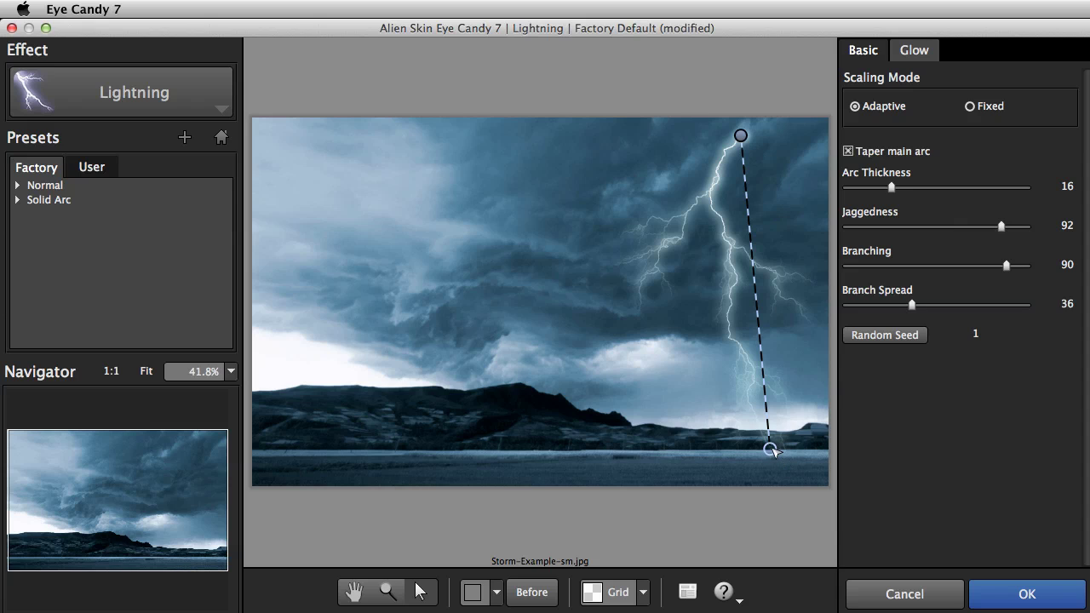
left_click_drag(771, 450, 673, 426)
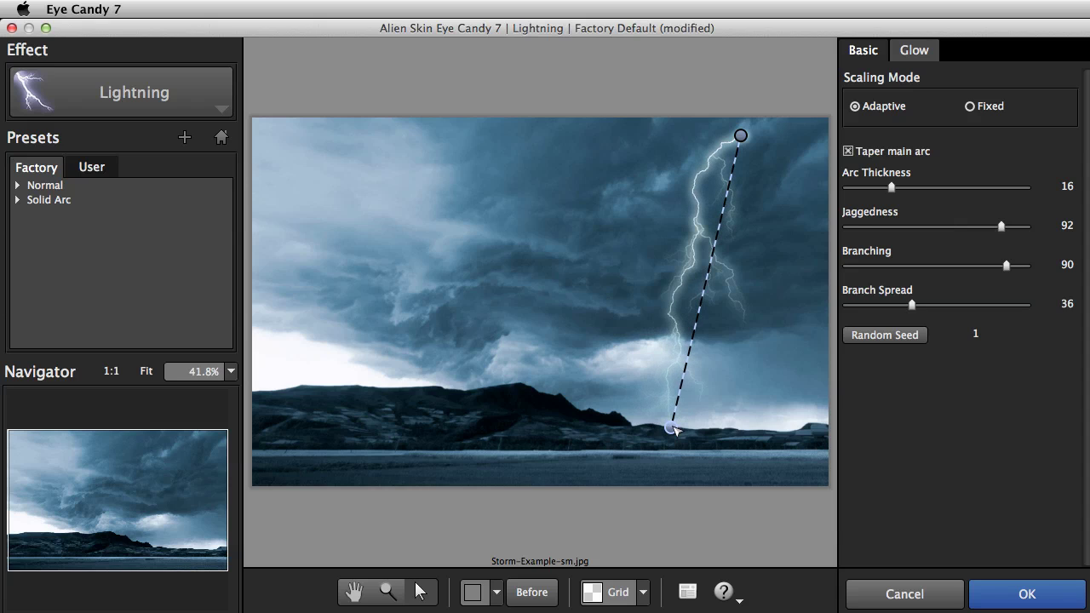
Step: Zoom into the photo's right side and move the bolt's strike point onto the left hilltop
left_click(387, 592)
left_click_drag(540, 117, 864, 578)
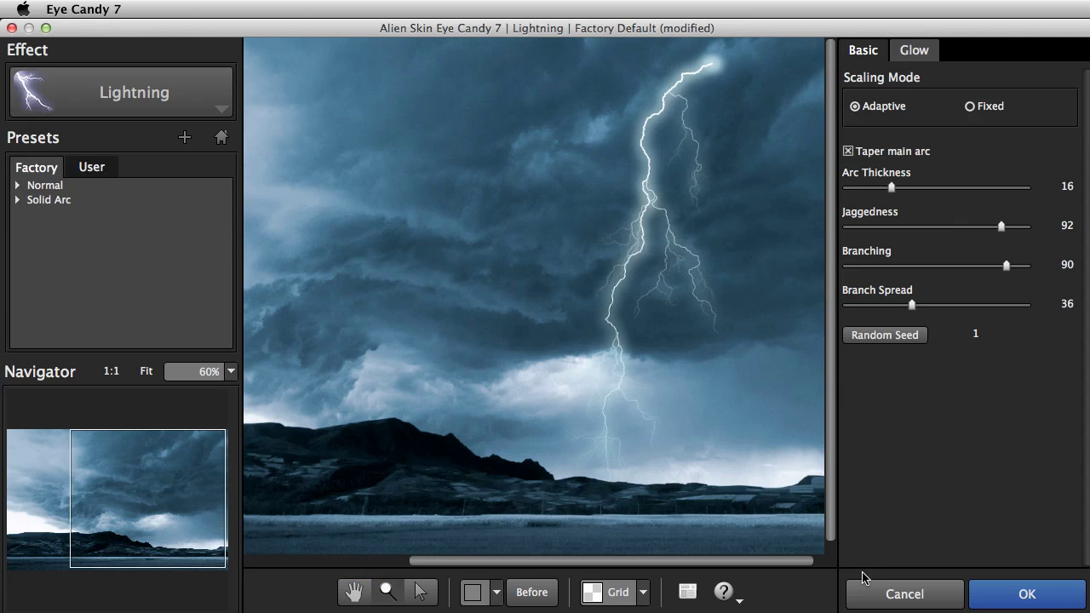
left_click(420, 590)
mouse_move(612, 483)
left_mouse_down()
mouse_move(599, 486)
mouse_move(611, 483)
left_mouse_up()
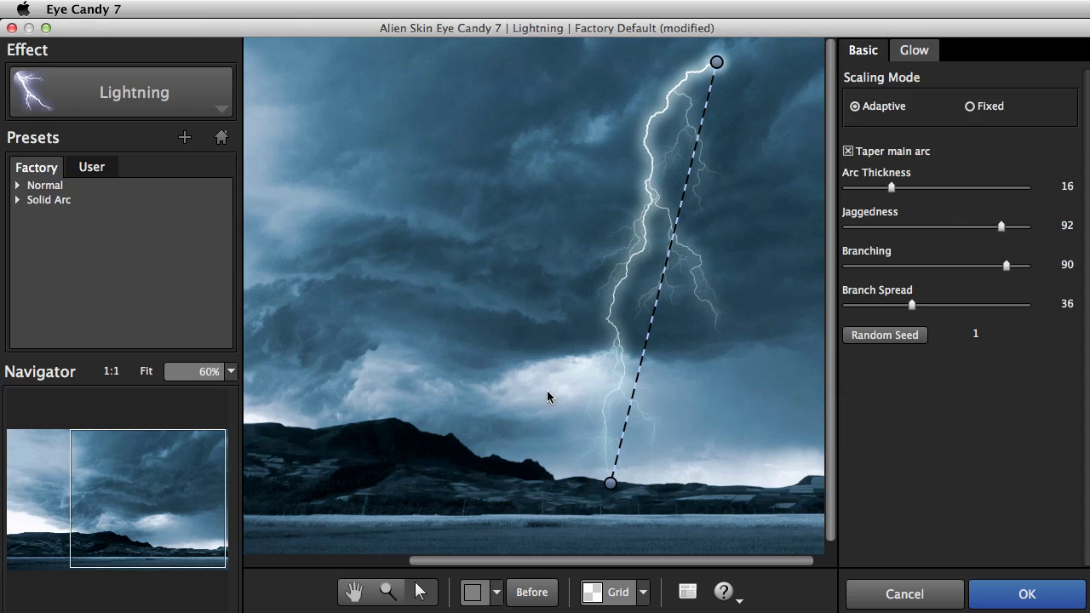
left_click(354, 598)
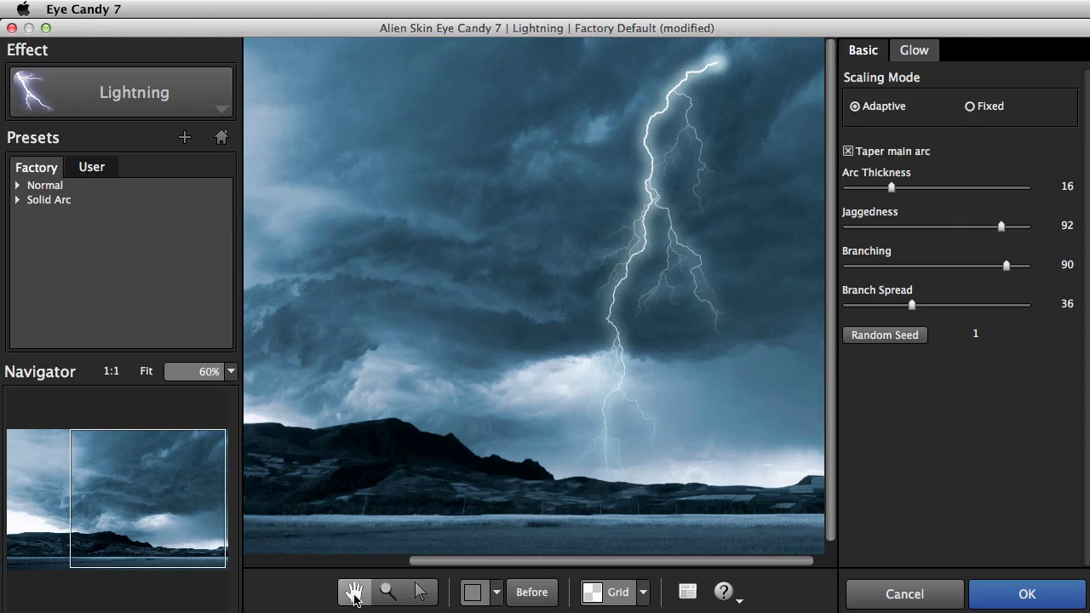
left_click(419, 592)
left_click_drag(612, 485, 397, 418)
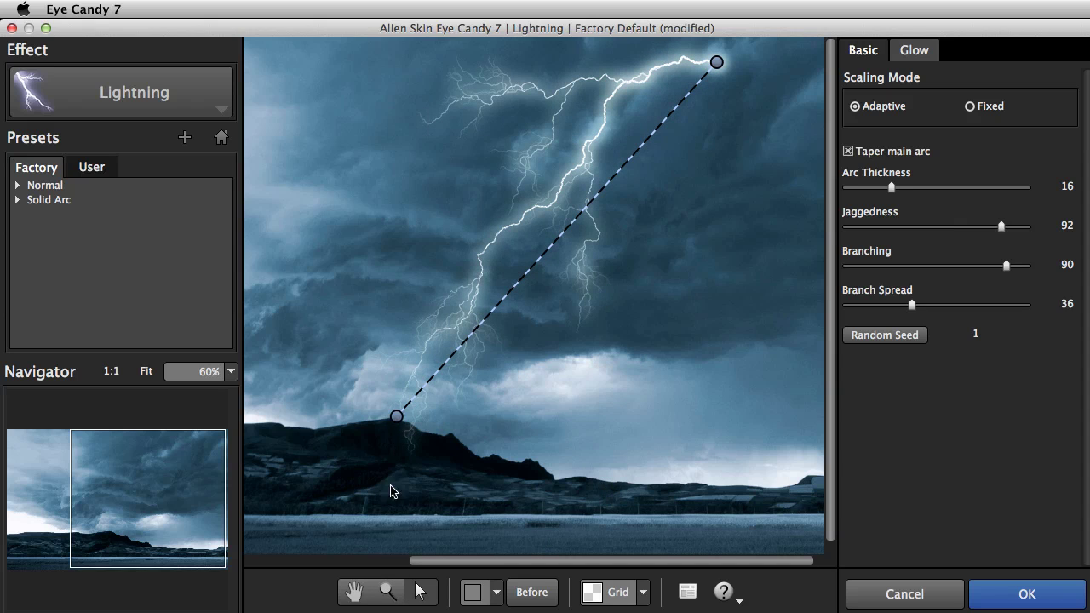
Step: Hide the guide line and try the Normal presets Far Away and No Glow
left_click(353, 592)
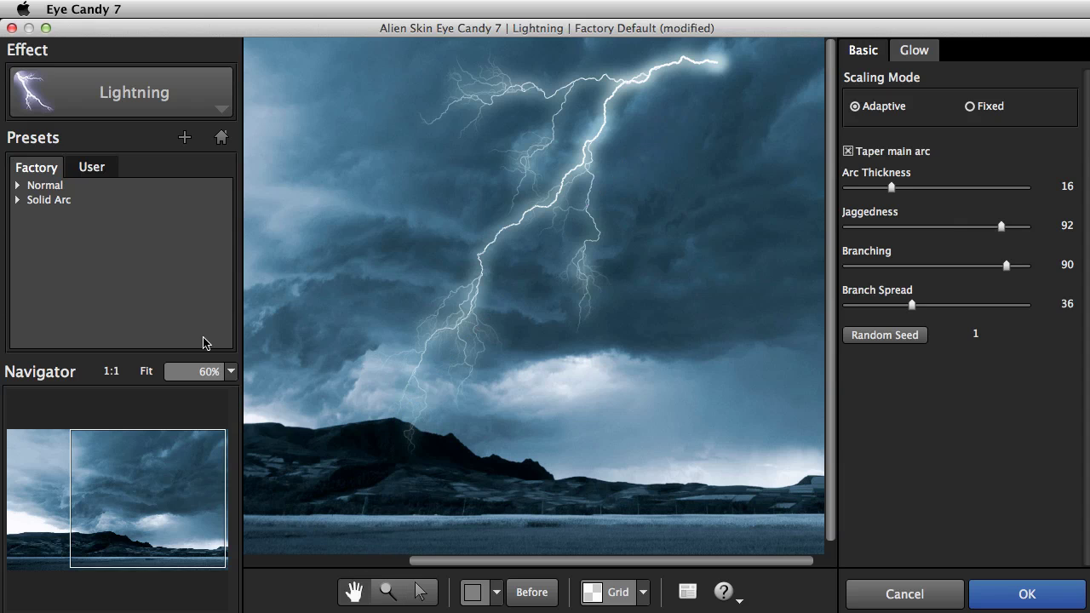
left_click(17, 187)
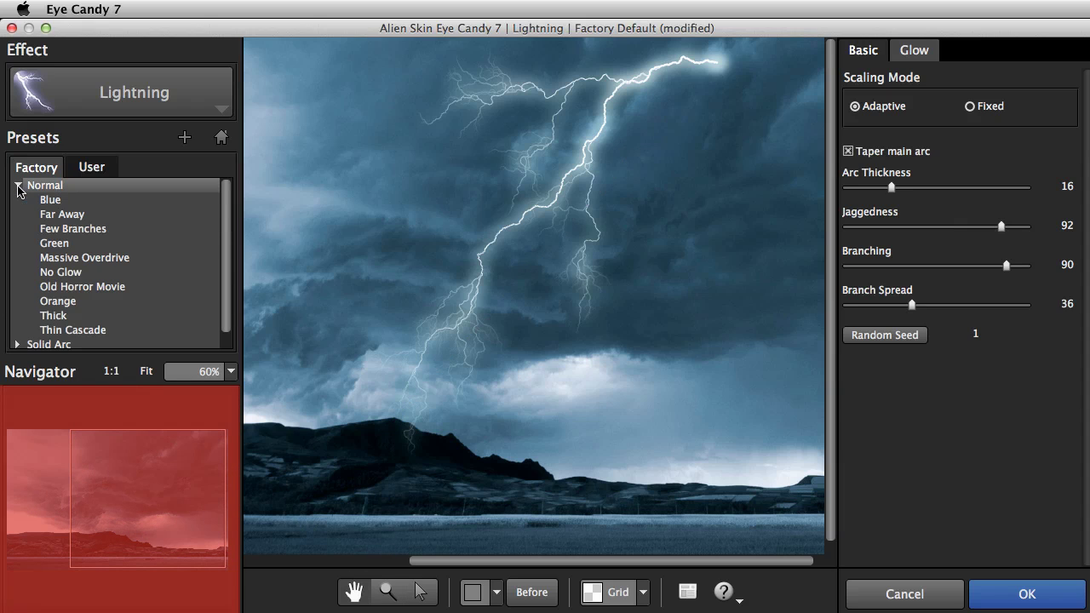
left_click(55, 215)
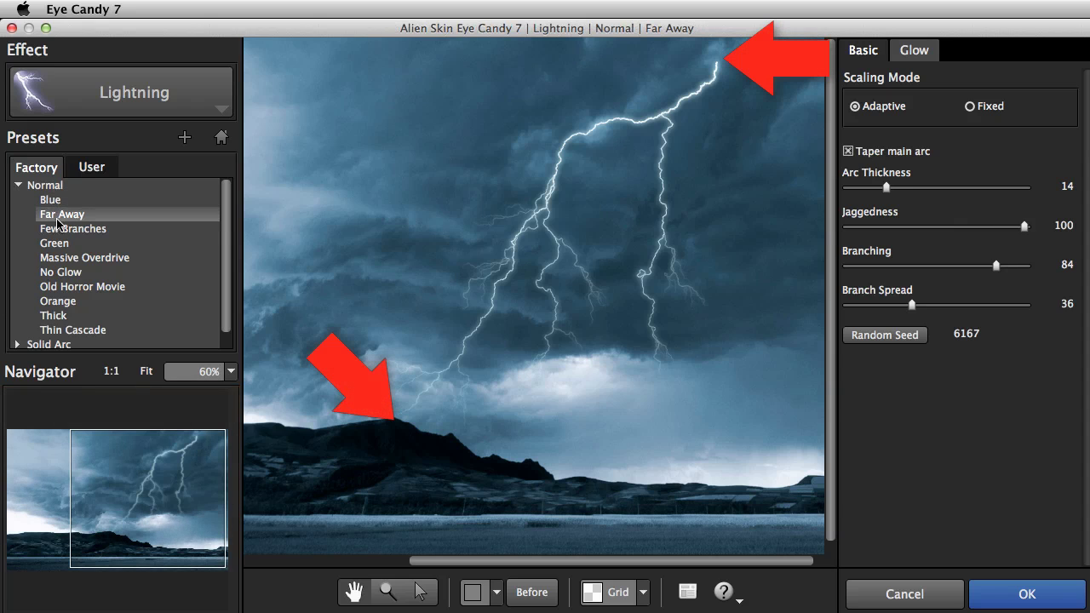
left_click(65, 271)
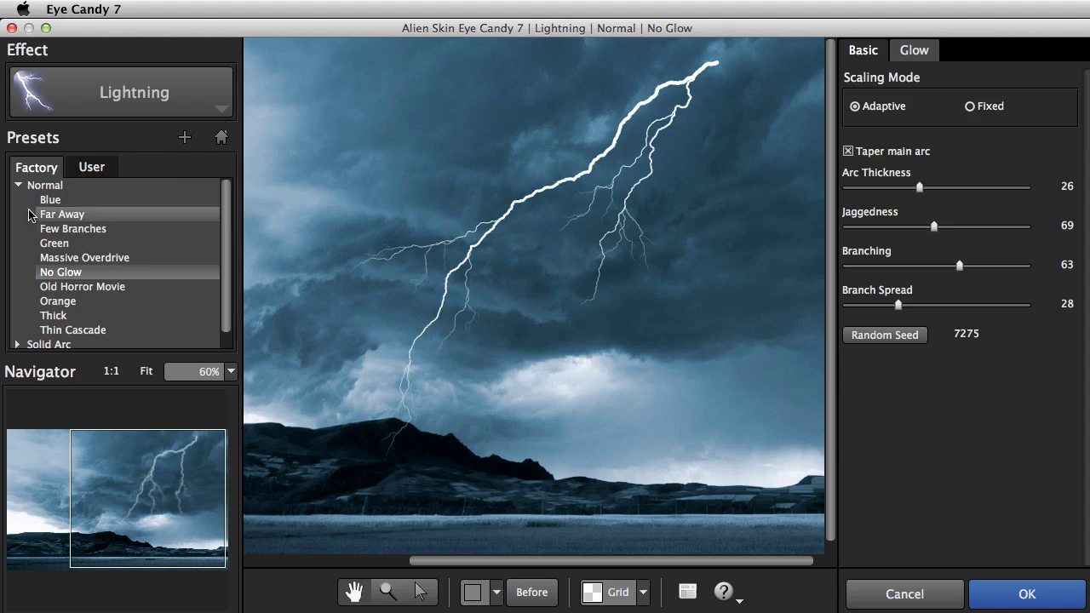
left_click(18, 185)
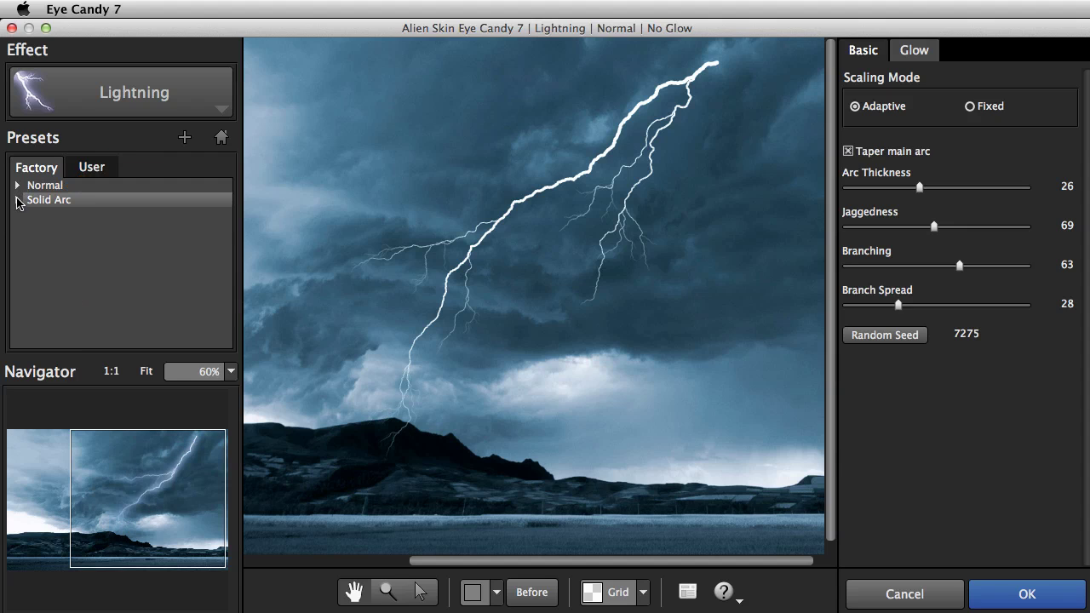
Step: Try the Solid Arc presets Blinding Flash and Thin, then reapply Normal Far Away
left_click(17, 199)
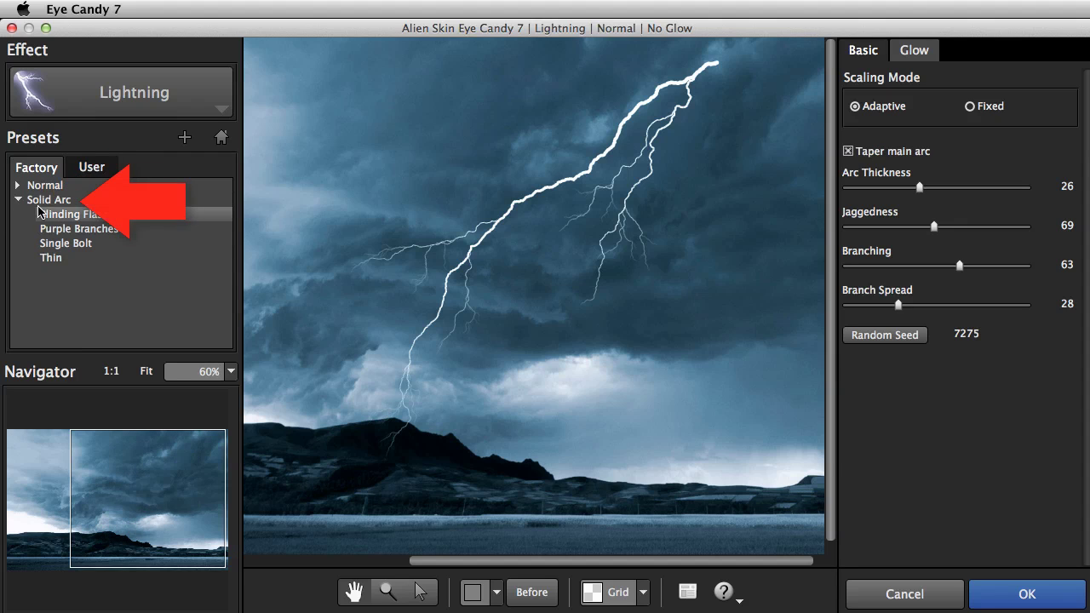
left_click(52, 214)
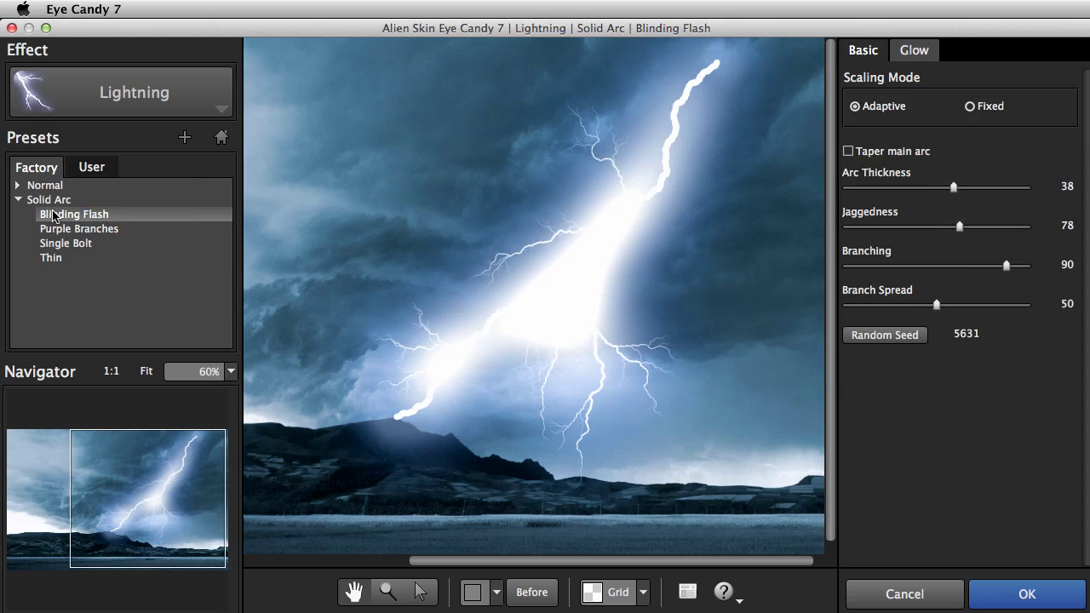
left_click(51, 258)
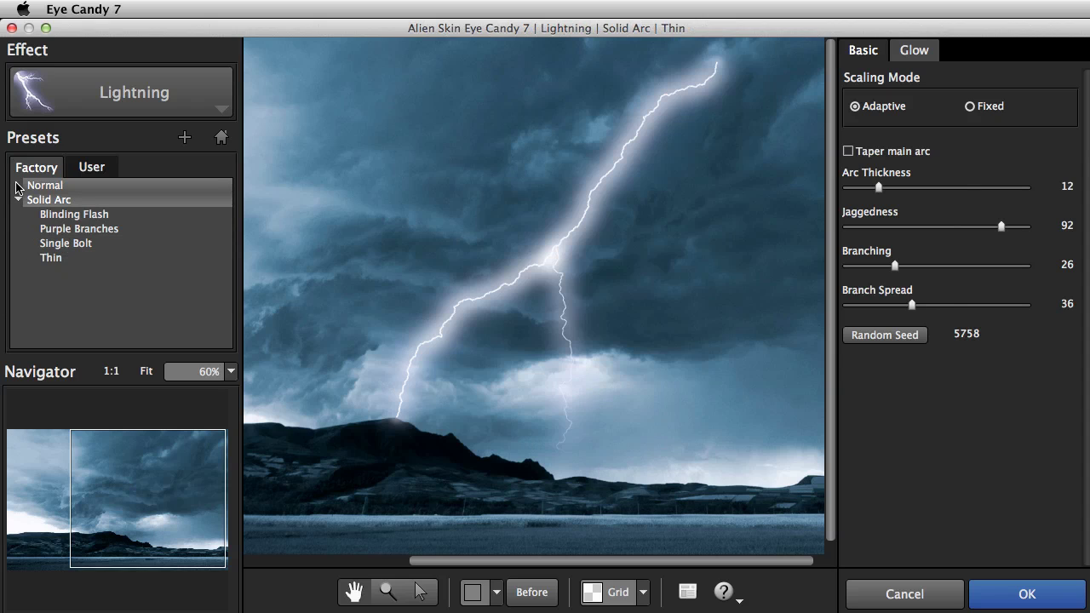
left_click(16, 186)
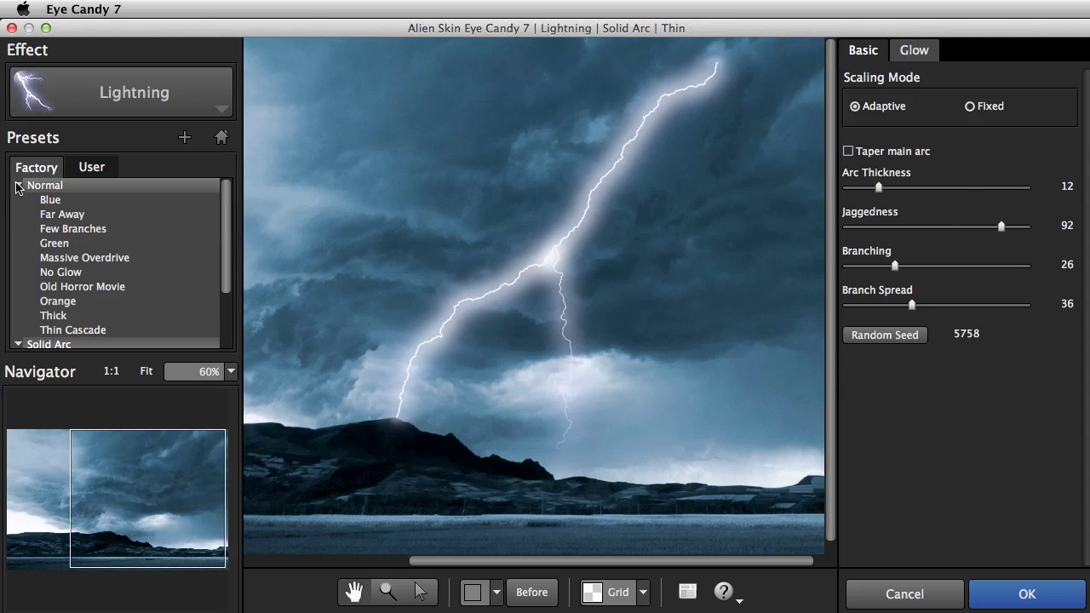
left_click(47, 219)
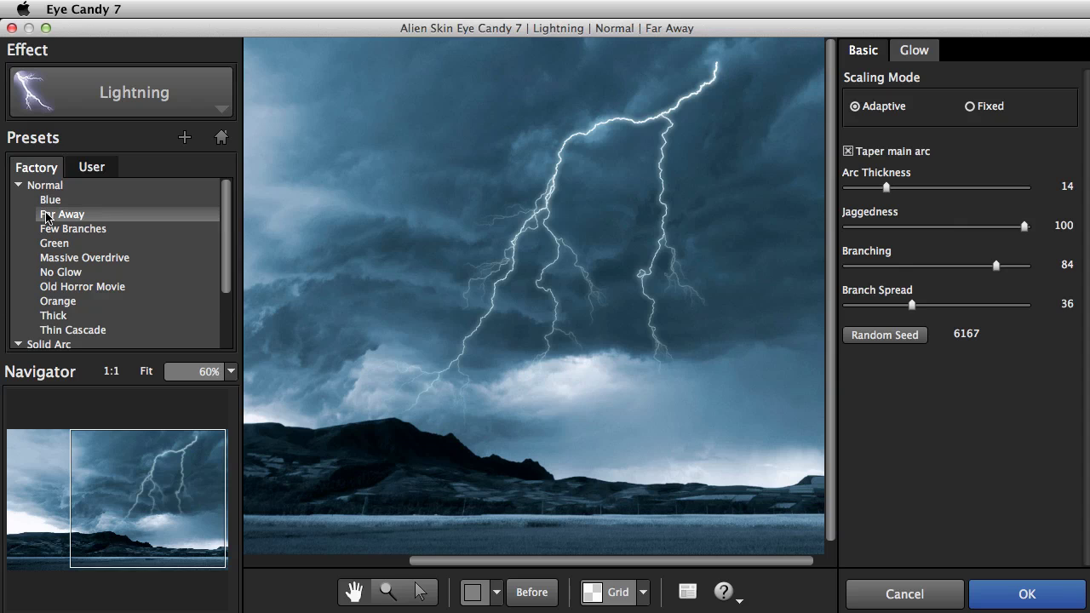
Step: Apply Massive Overdrive, thin the main arc slightly, and randomize the bolt shape back to seed 6135
left_click(70, 259)
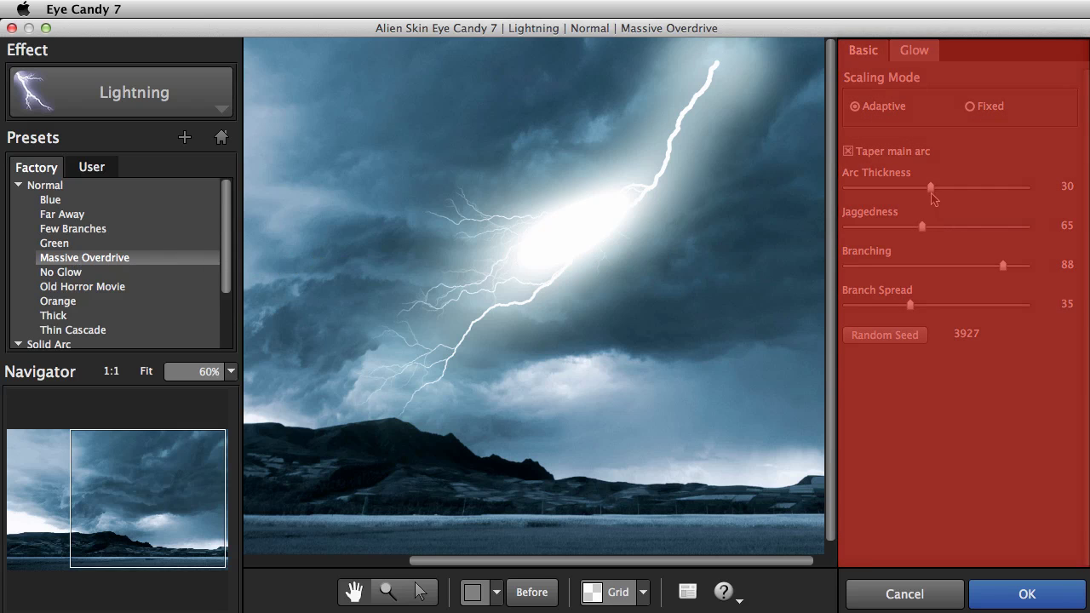
left_click_drag(931, 187, 924, 191)
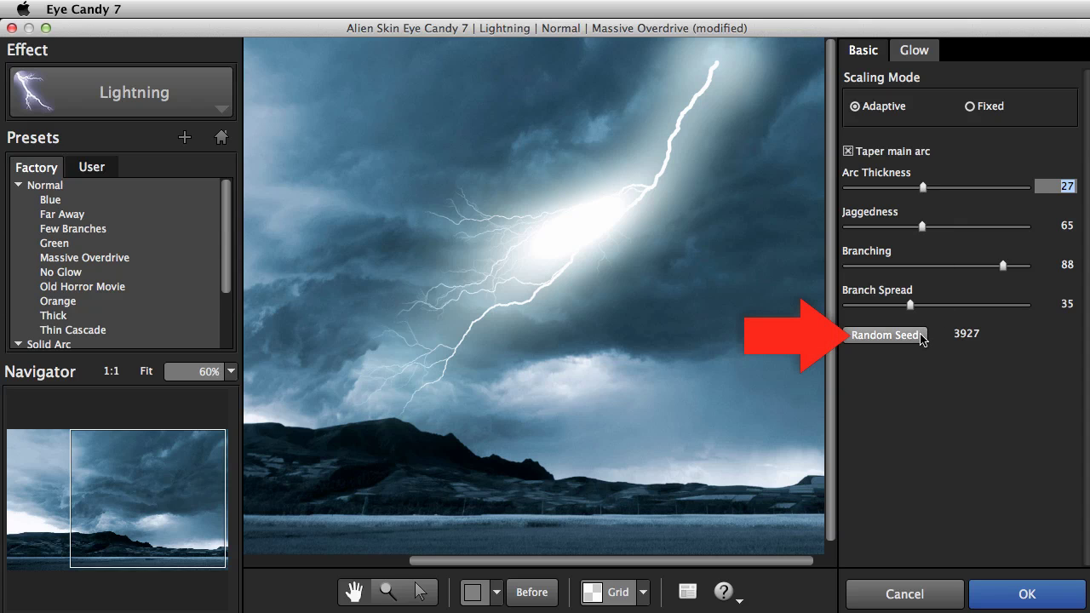
left_click(886, 335)
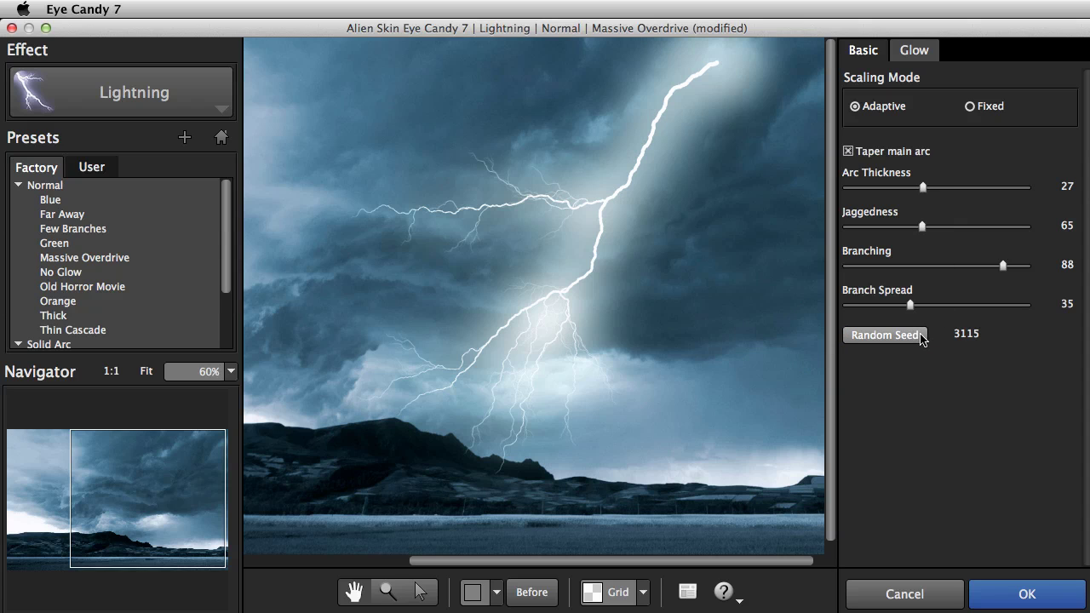
left_click(922, 335)
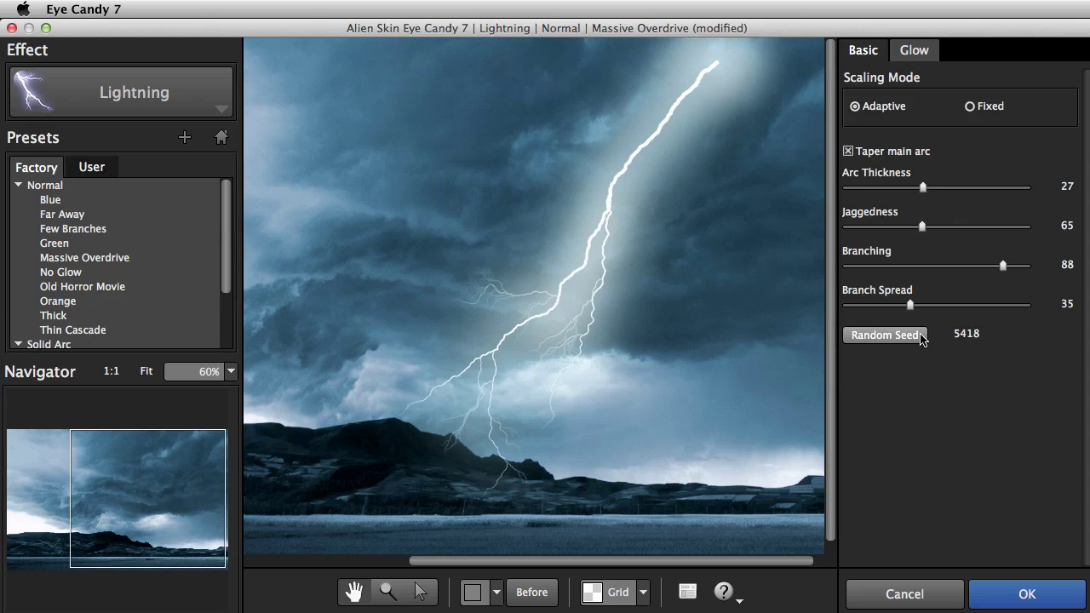
left_click(921, 336)
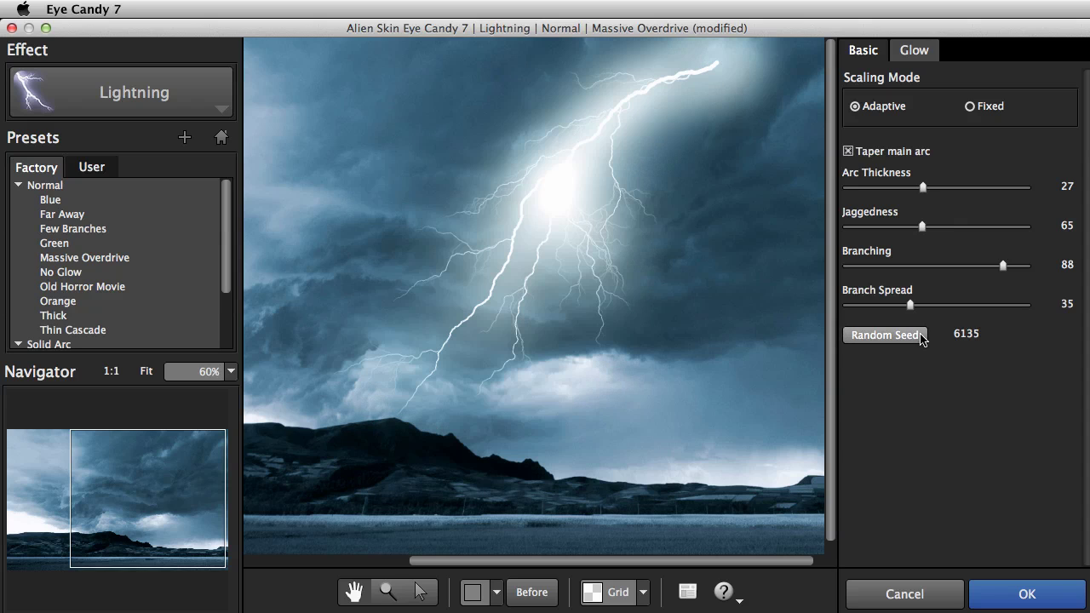
left_click(922, 336)
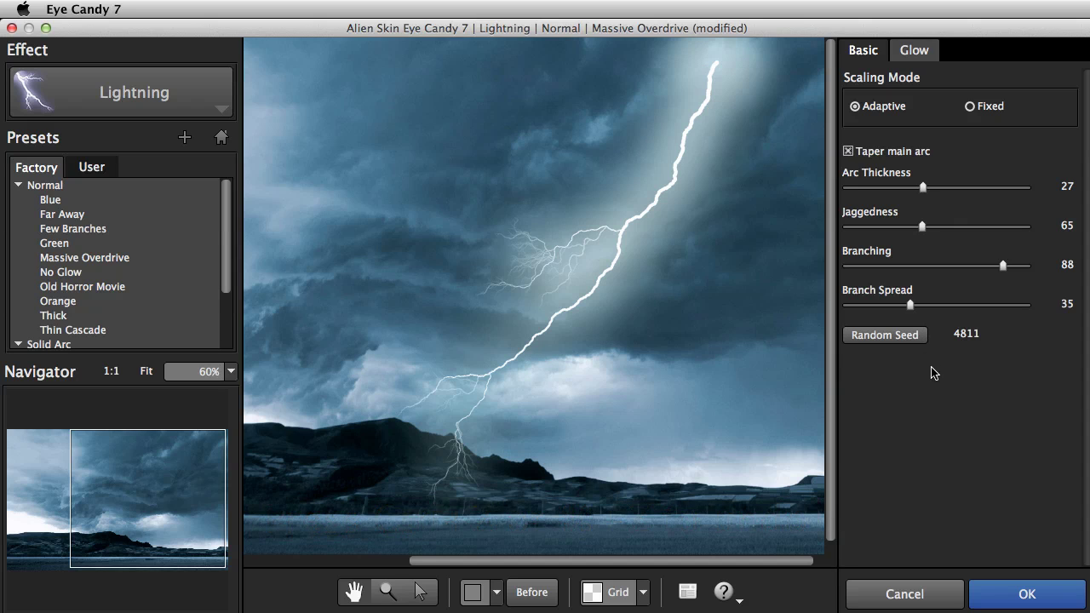
key("super+z")
key("super+z")
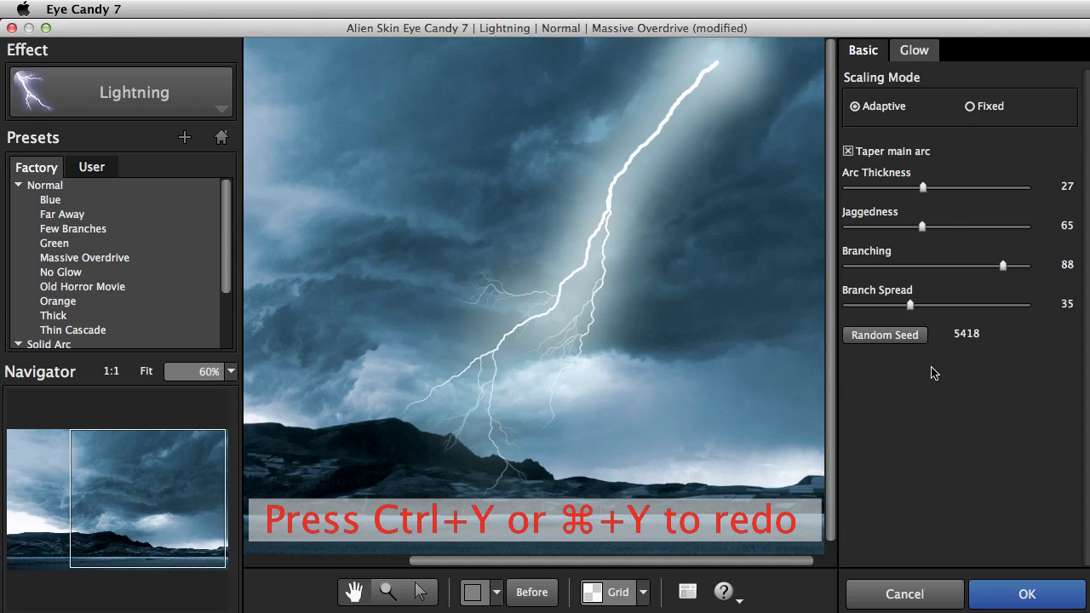
key("super+y")
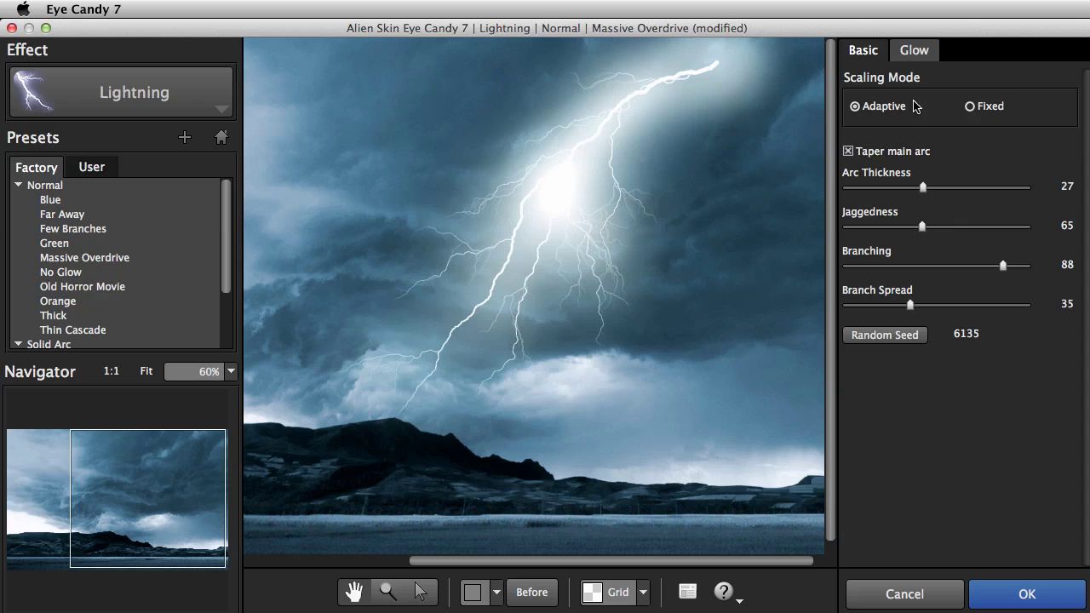
Step: Set Flash Size 57, Flash Perspective 75, Glow Opacity 34 and Glow Width 49 on the Glow tab
left_click(911, 56)
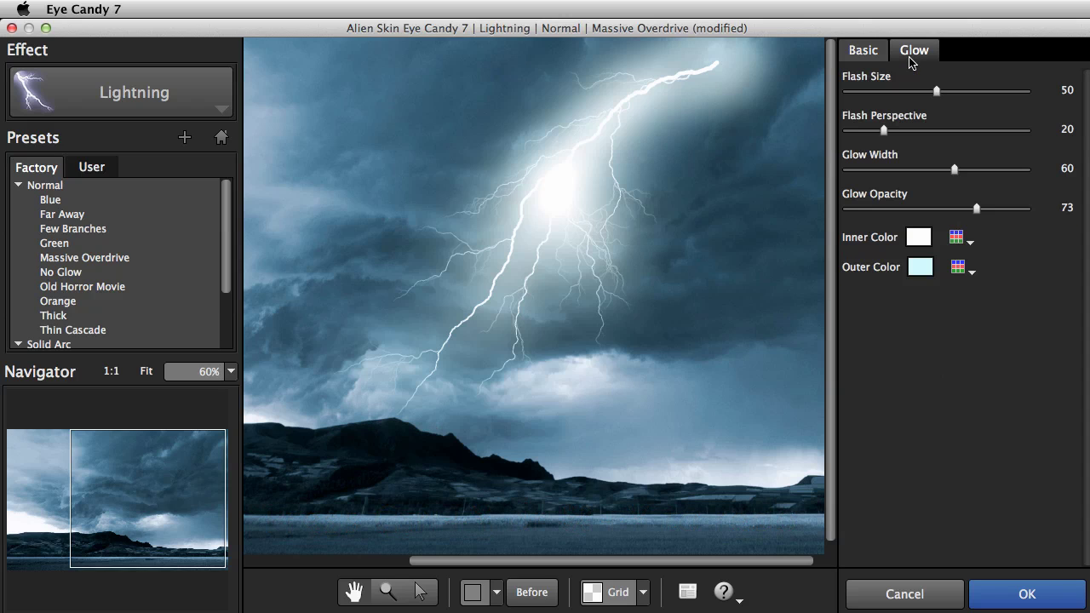
mouse_move(937, 90)
left_mouse_down()
mouse_move(971, 96)
mouse_move(950, 96)
left_mouse_up()
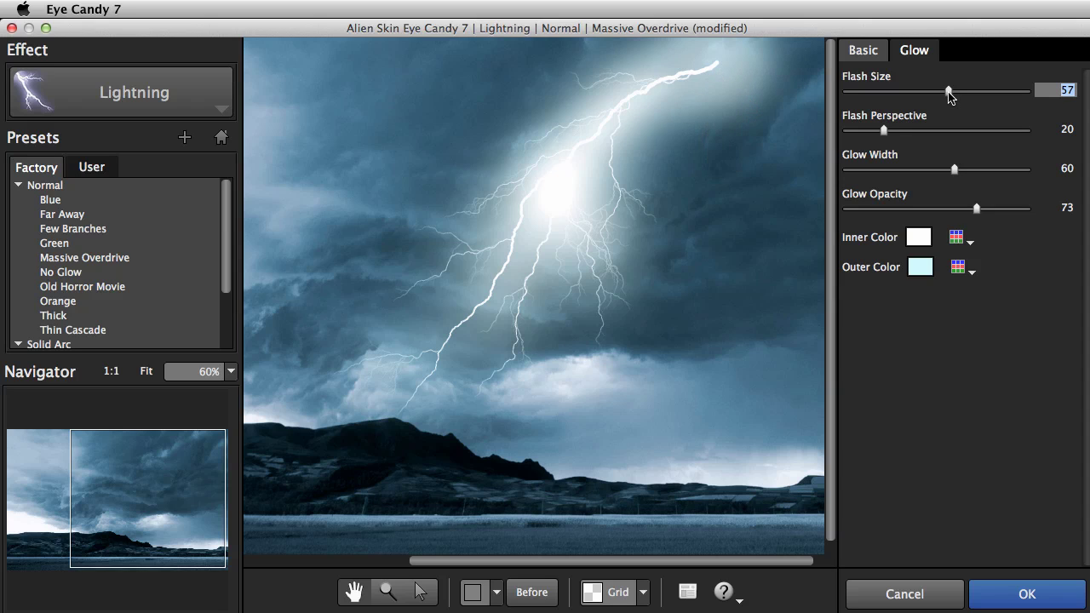
left_click_drag(885, 133, 950, 174)
left_click_drag(976, 209, 909, 214)
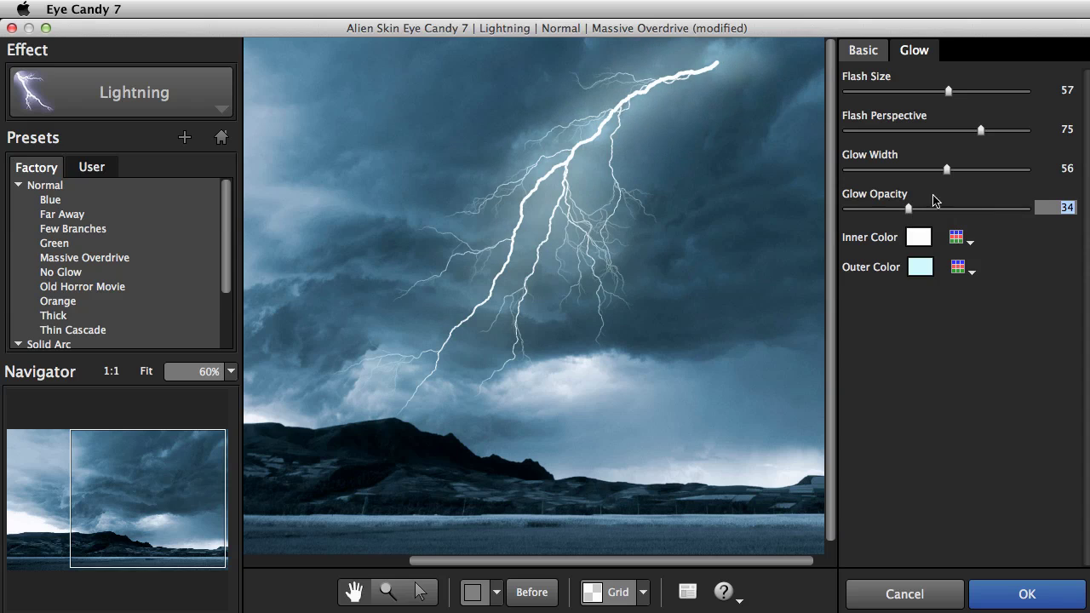
left_click_drag(946, 170, 934, 170)
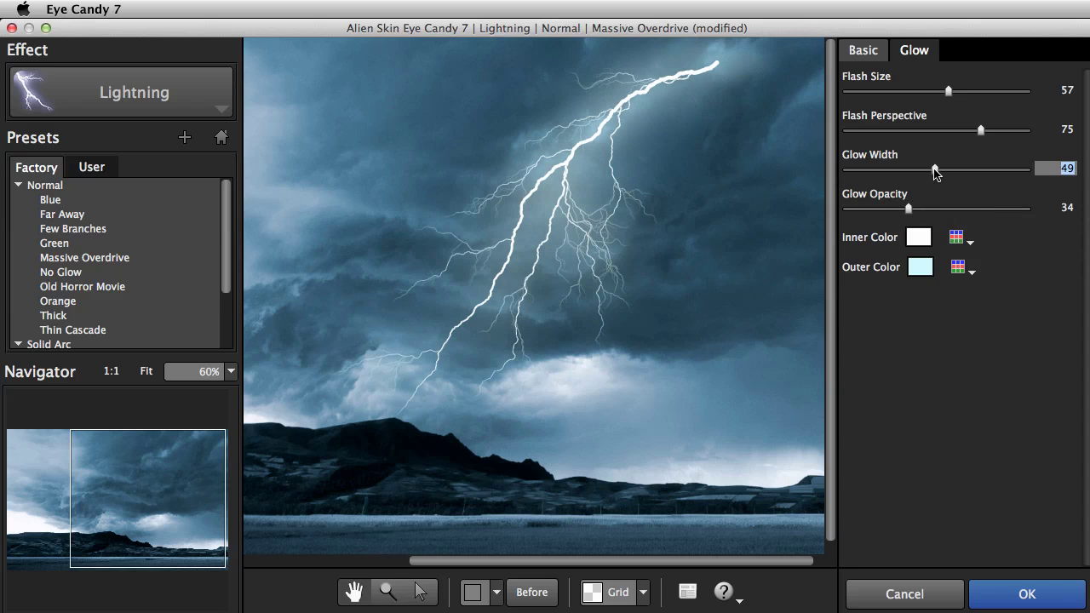
Step: Keep the inner glow white, make the outer glow pale blue e7f5ff, and fit the photo in view
left_click(957, 237)
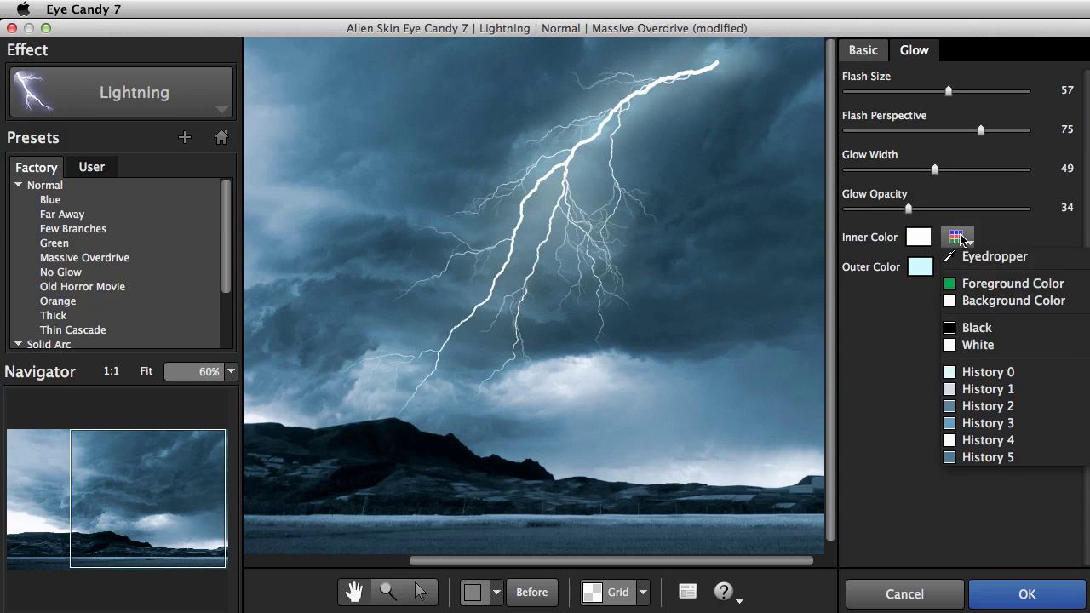
left_click(978, 345)
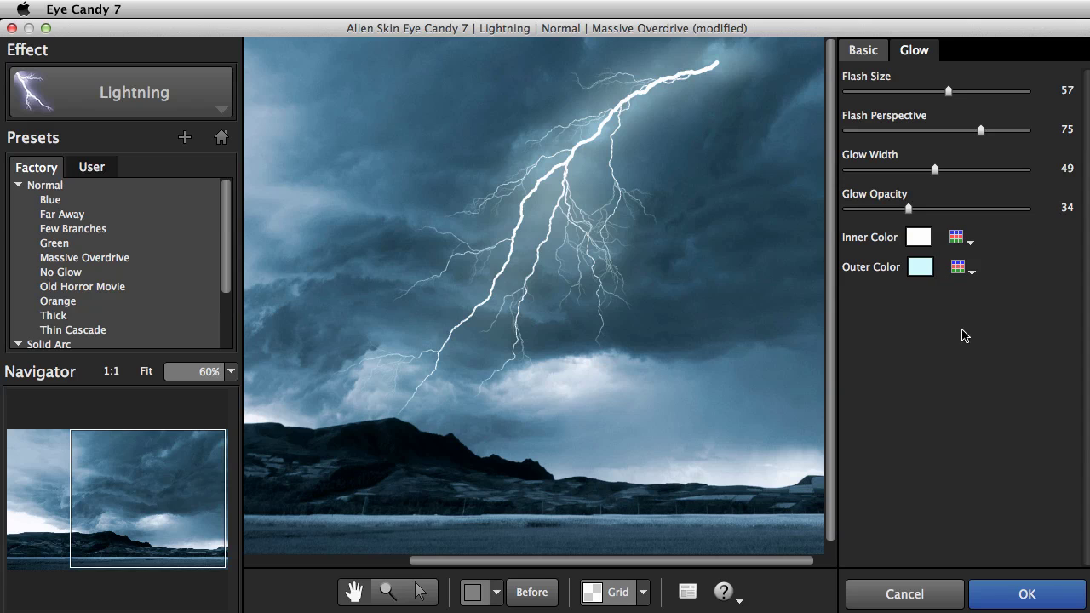
left_click(921, 268)
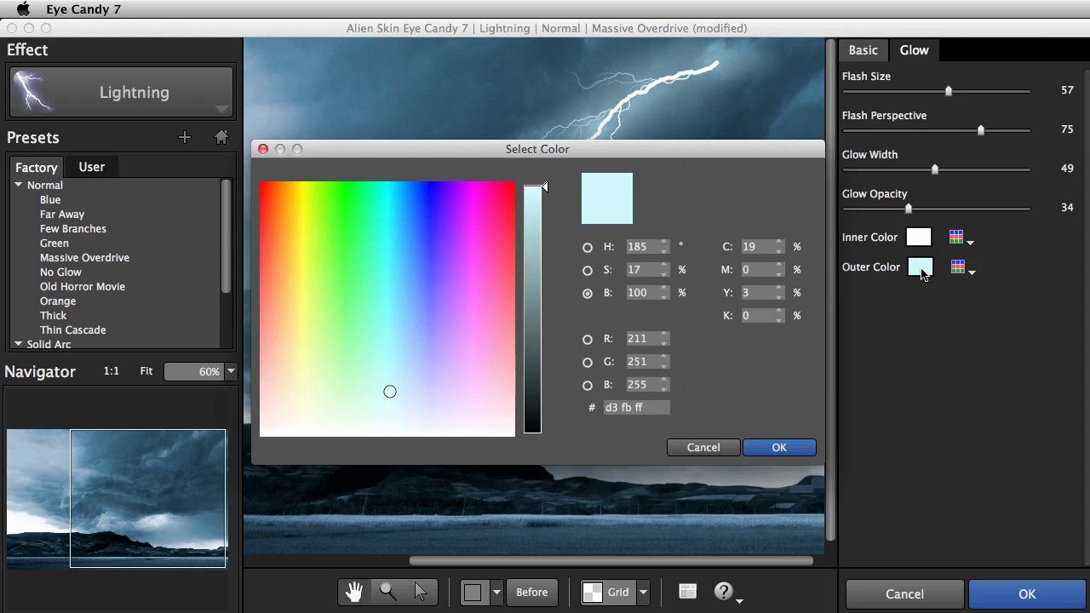
left_click(401, 393)
left_click_drag(400, 397, 406, 412)
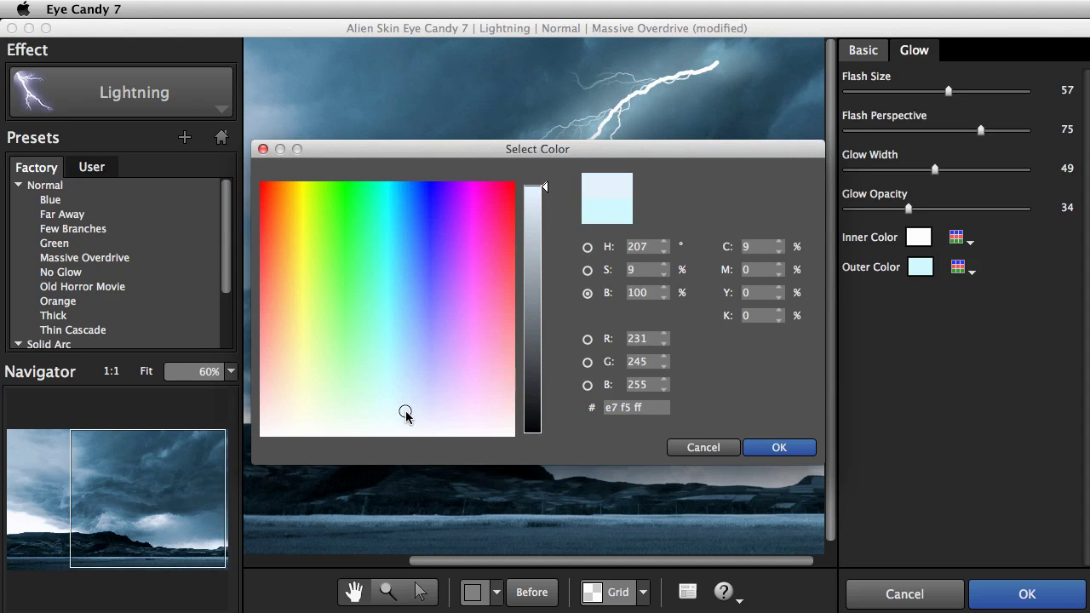
left_click(755, 448)
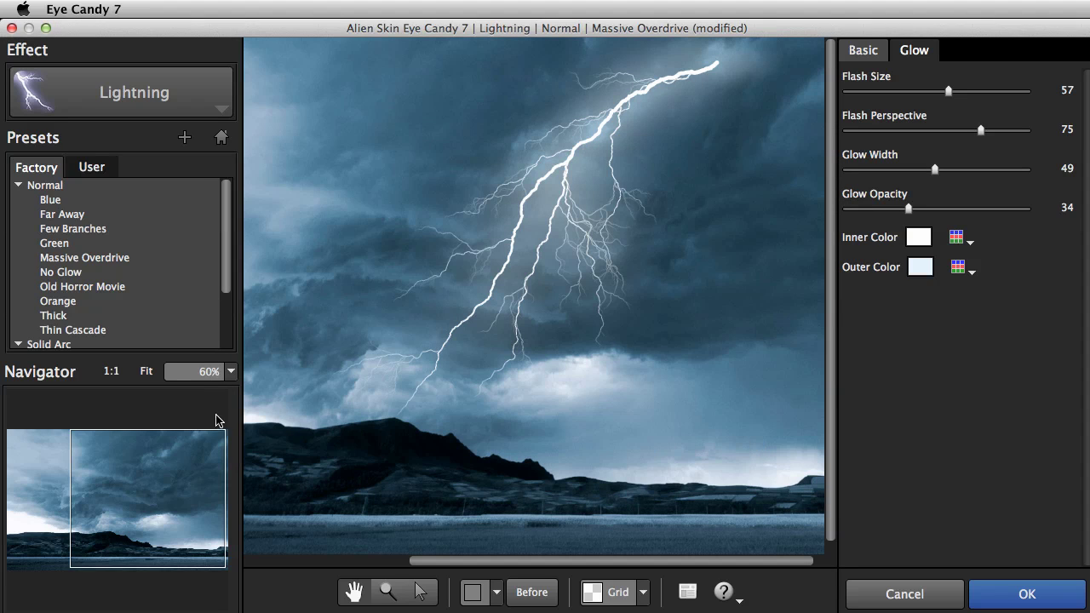
left_click(145, 373)
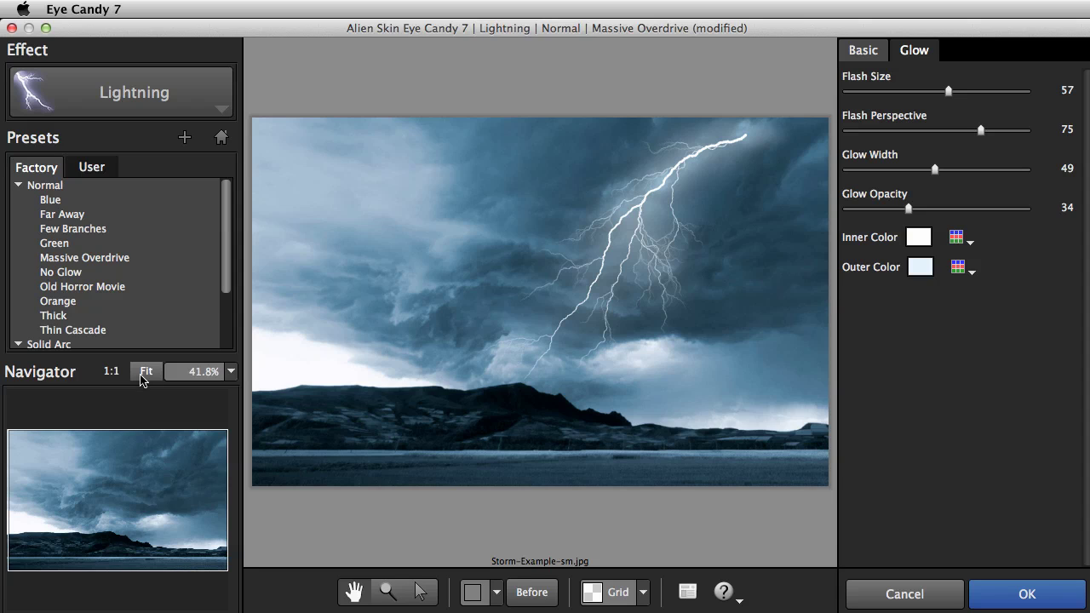
Step: Save the current settings as a new preset named 'Example Lightning'
left_click(184, 137)
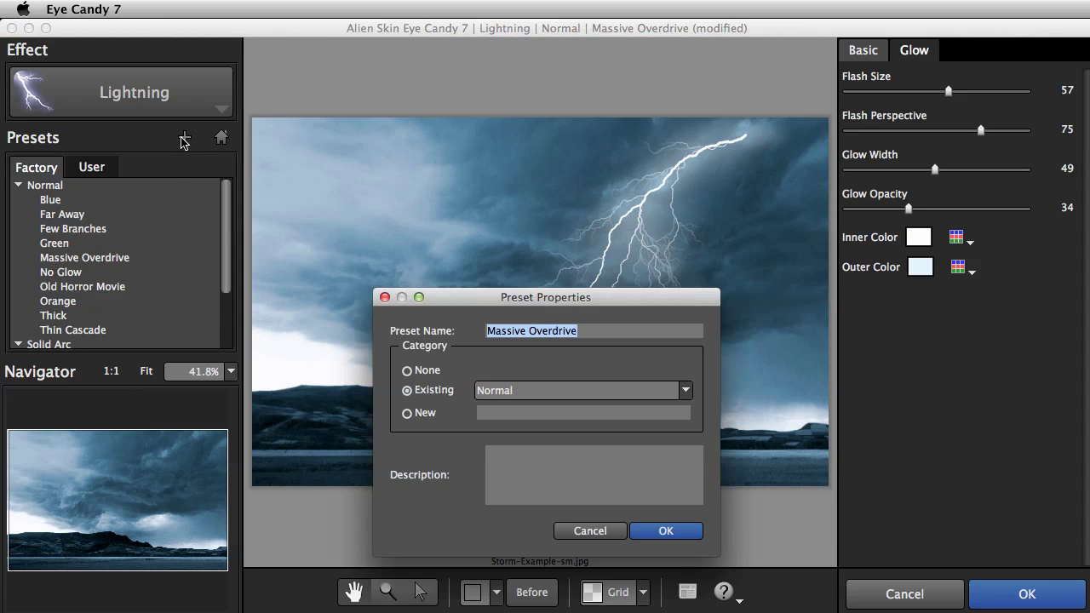
type("Example Lightning")
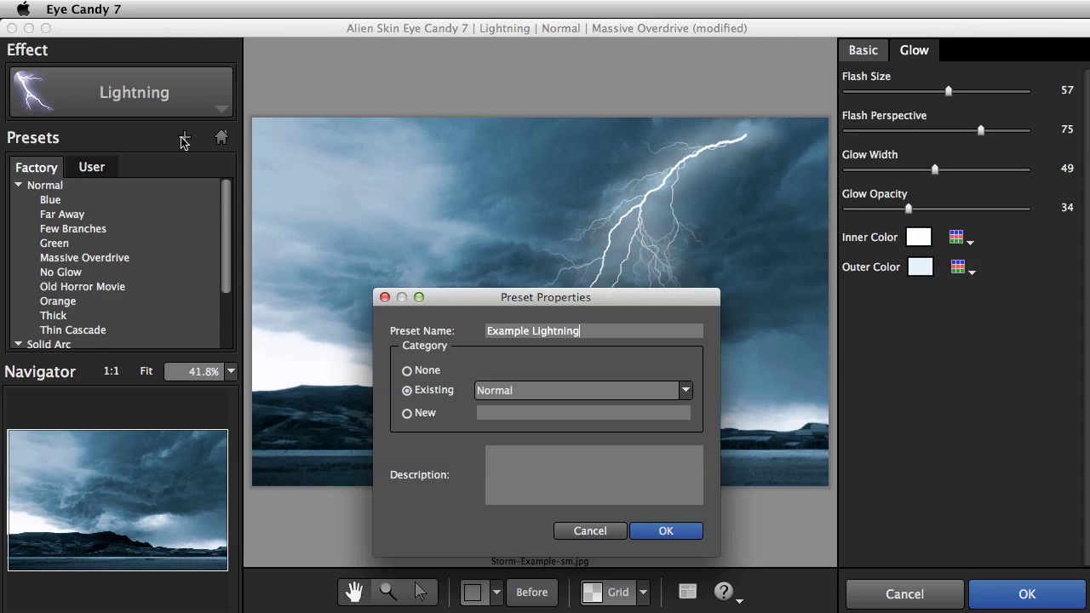
key("Return")
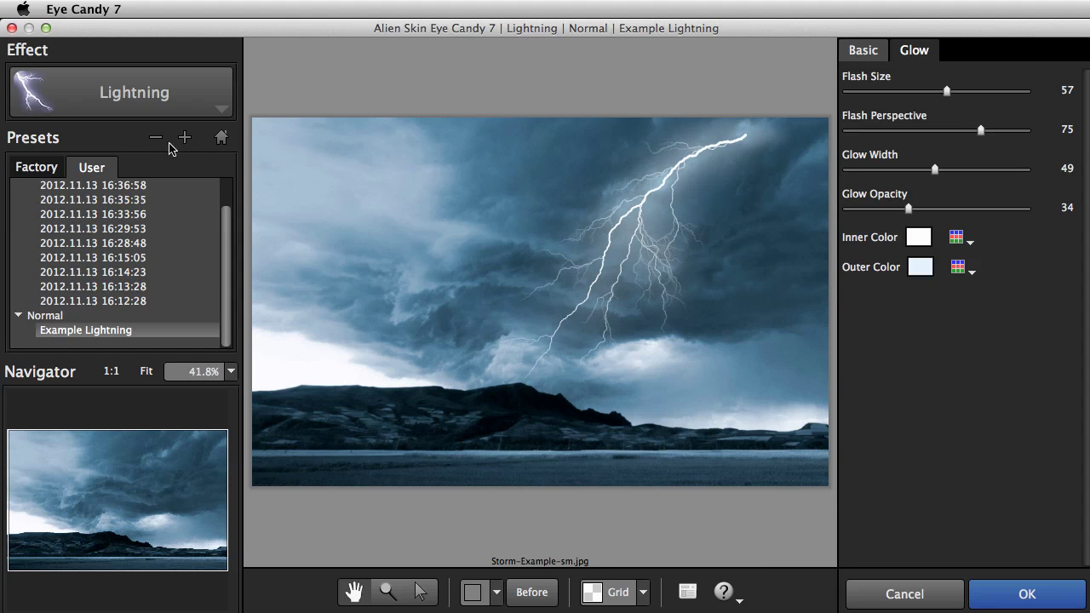
left_click(91, 187)
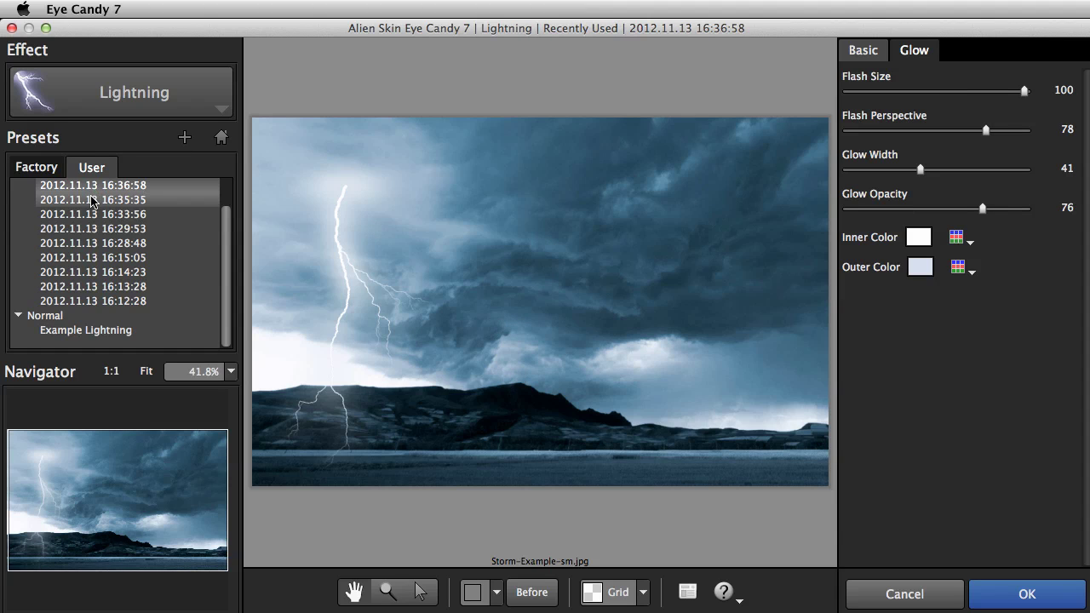
left_click(94, 204)
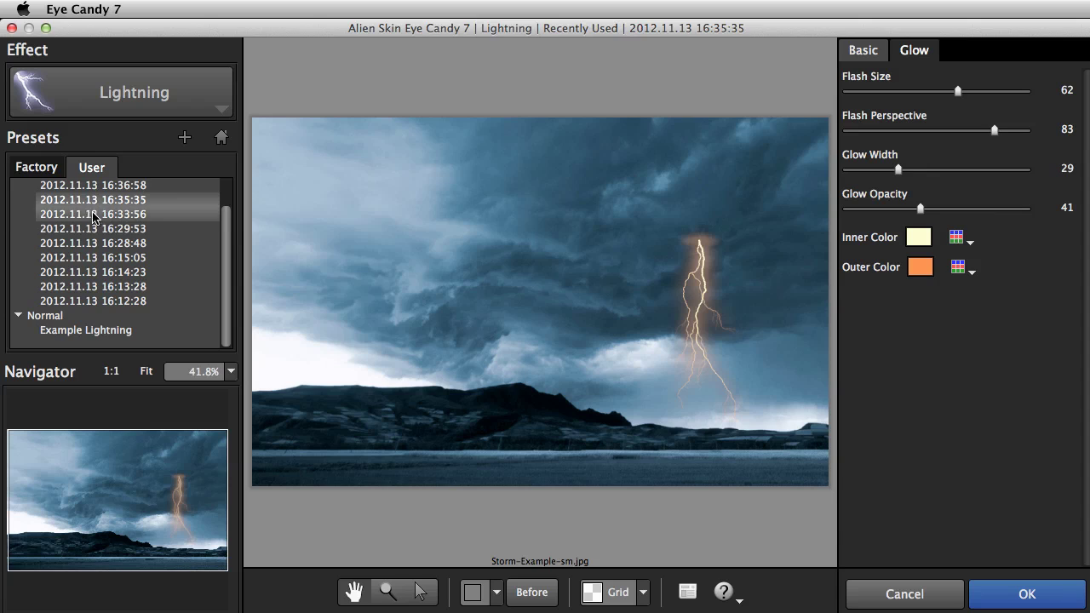
left_click(96, 230)
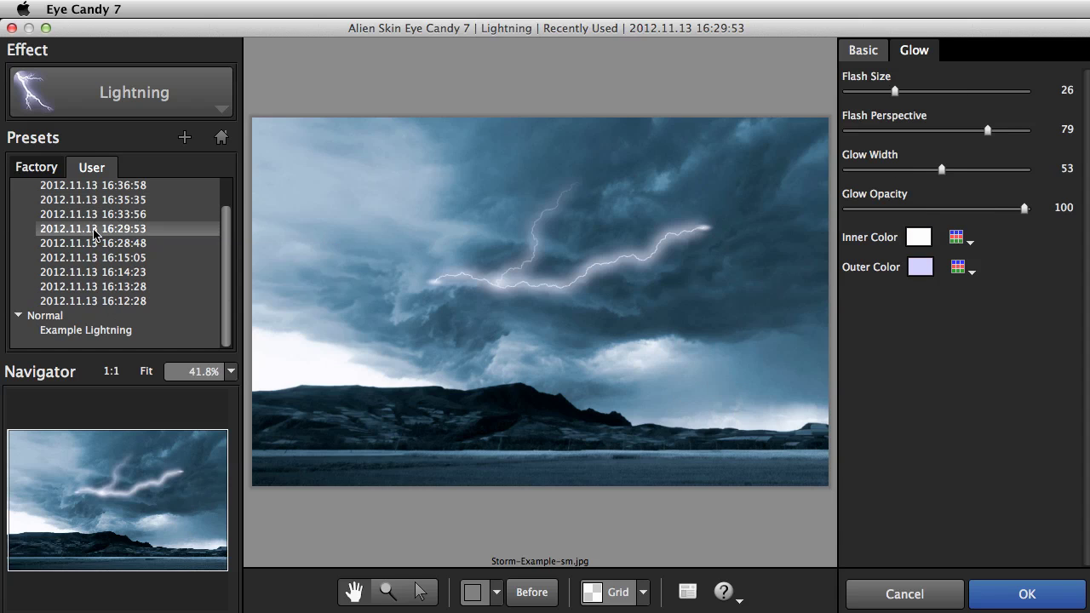
left_click(96, 272)
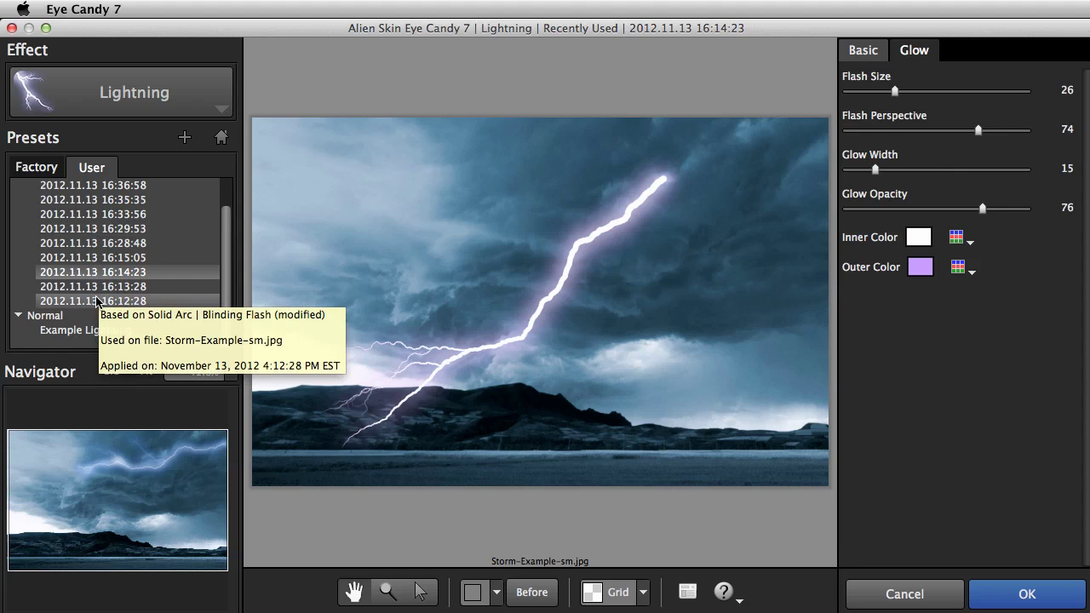
left_click(96, 302)
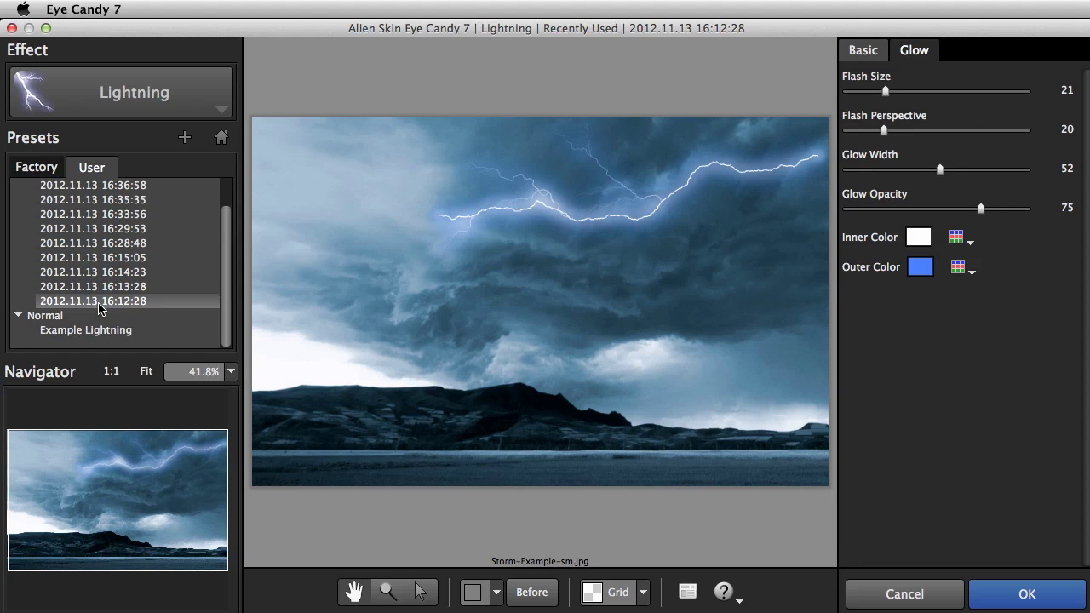
left_click(101, 330)
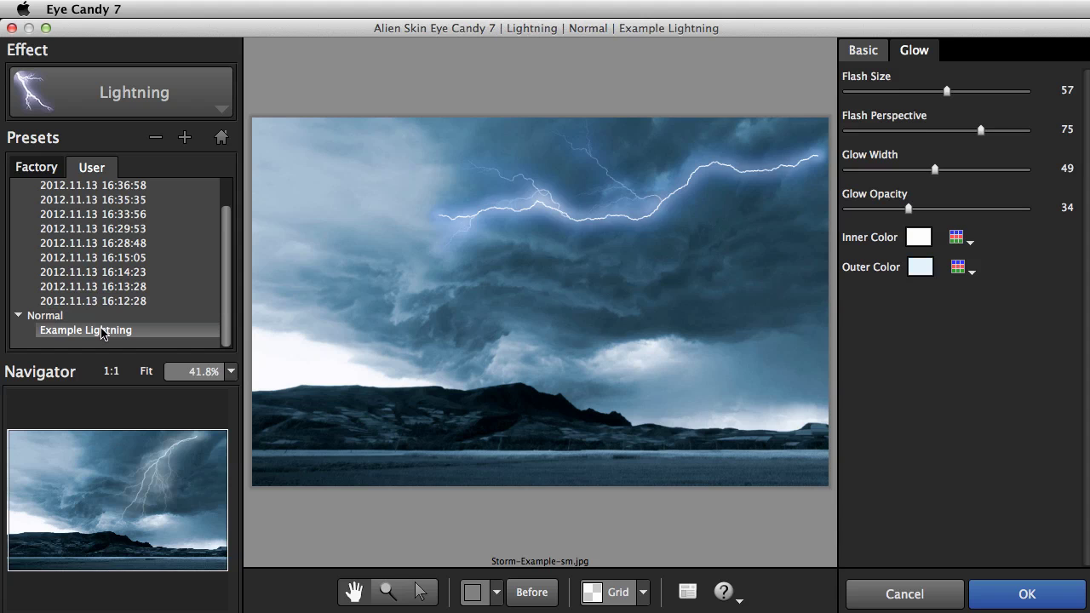